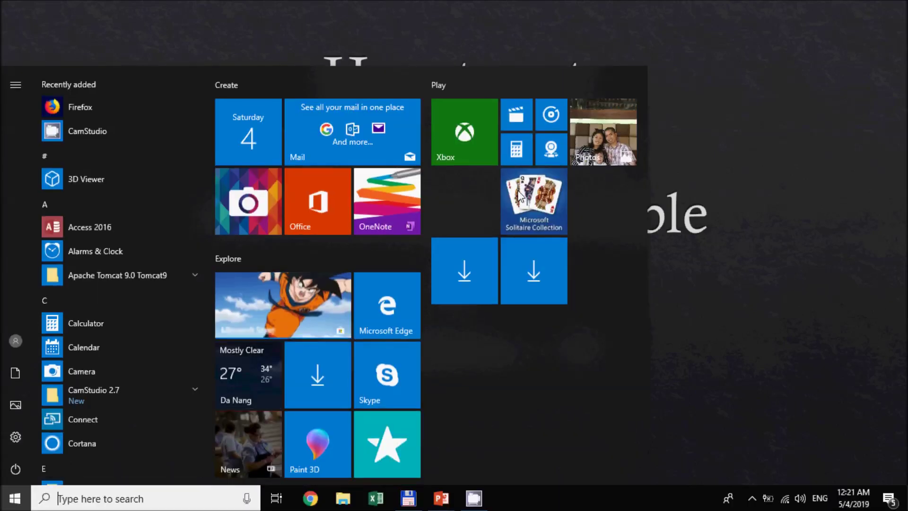
type("cmd")
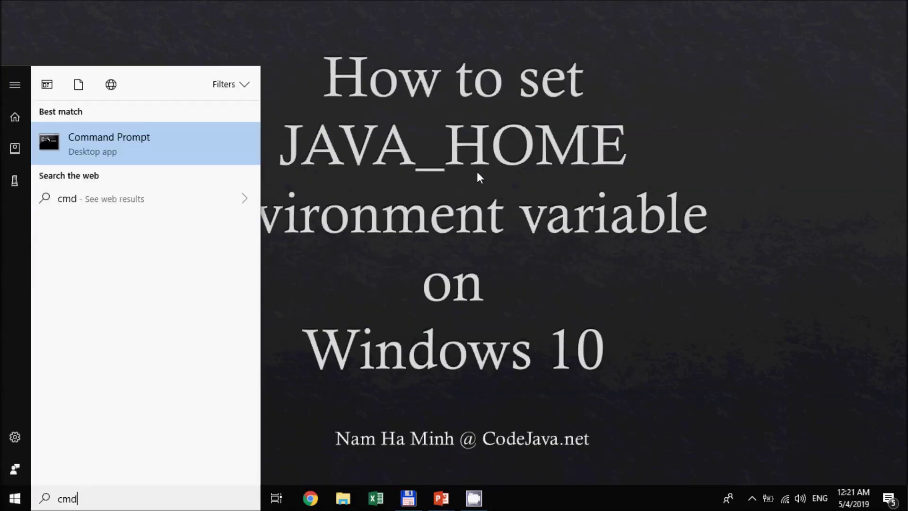
Step: Run java -version and javac in Command Prompt; both come back as not recognized
left_click(112, 151)
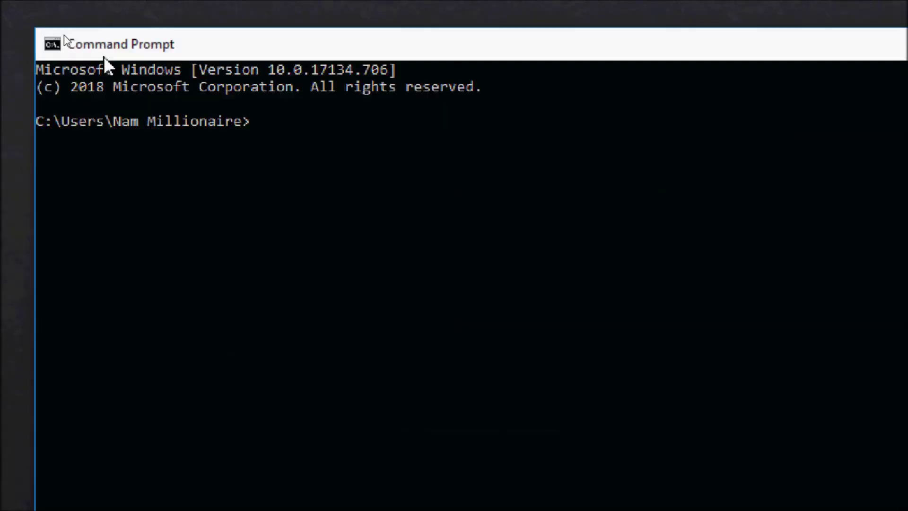
type("java ")
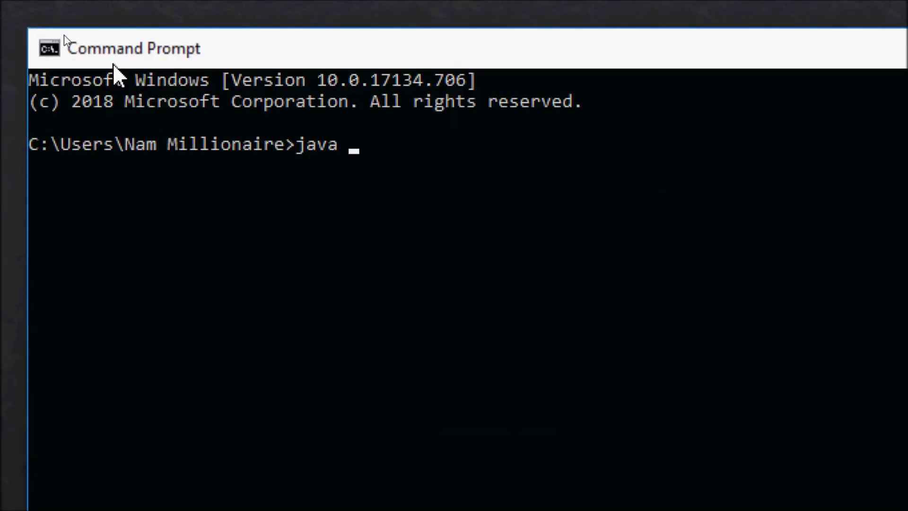
type("-v")
type("ersion")
key("Return")
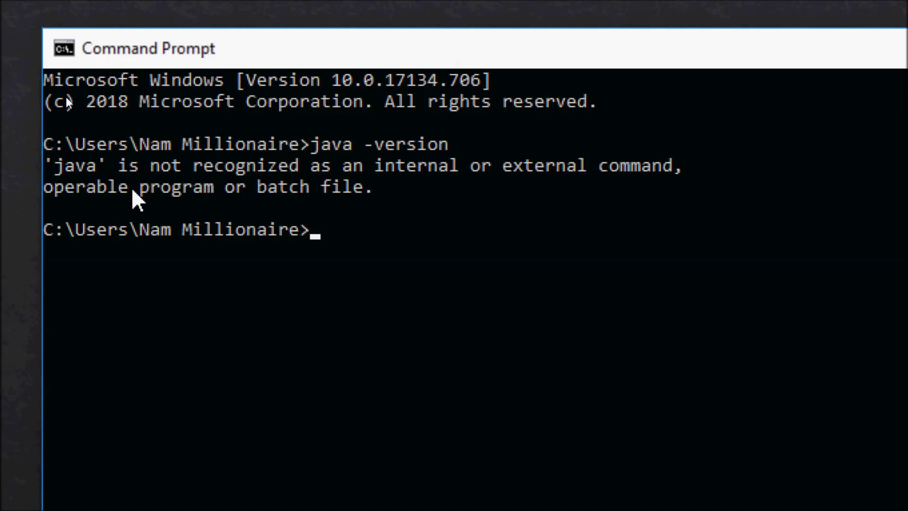
type("javac")
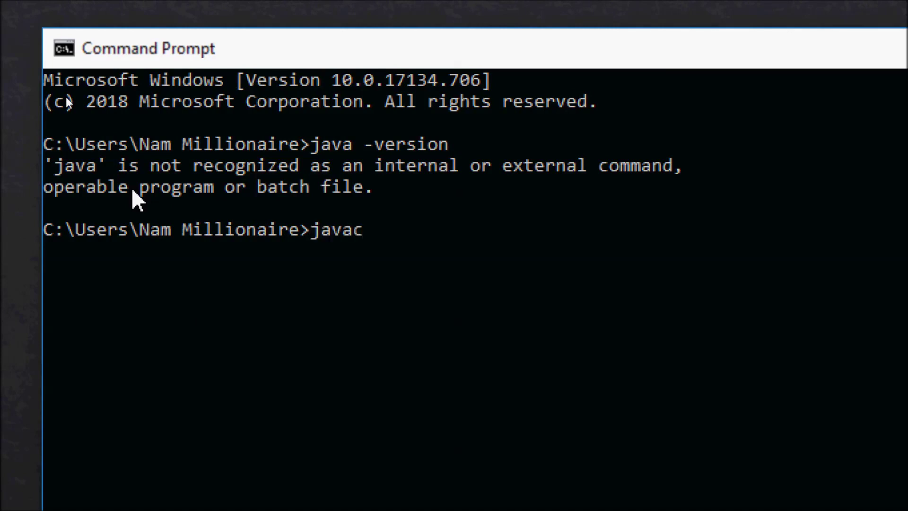
type(" -")
key("BackSpace")
key("Return")
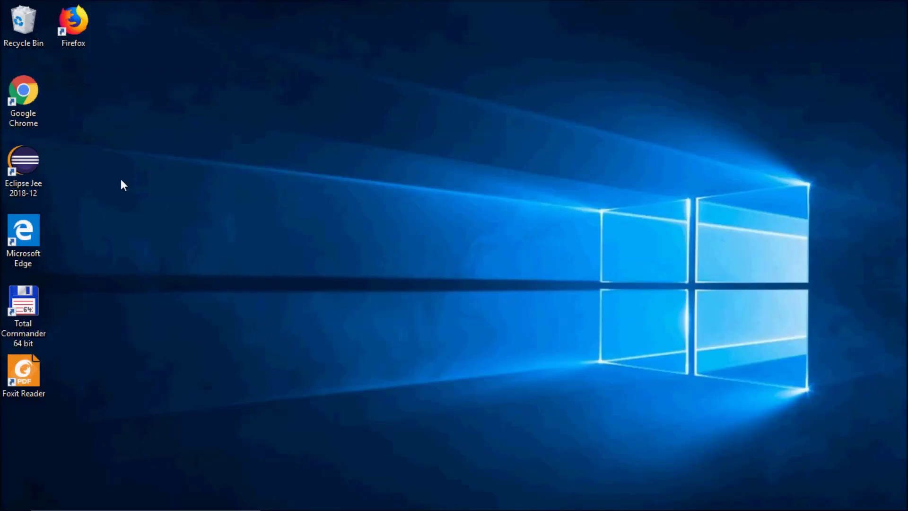
Step: Launch Eclipse from the desktop shortcut; it fails with a no JRE/JDK found error
double_click(36, 177)
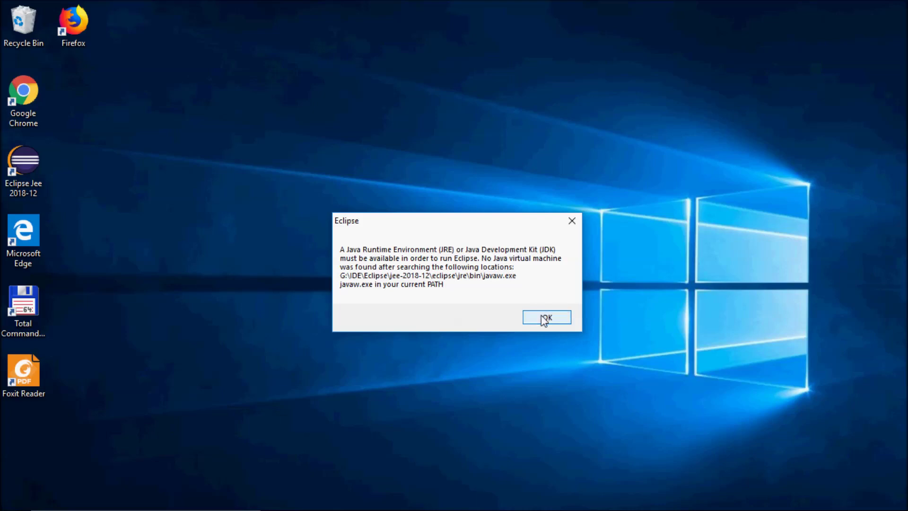
Step: Dismiss the Eclipse error and reach 'Edit the system environment variables' via Start search for environm
left_click(544, 316)
key("super")
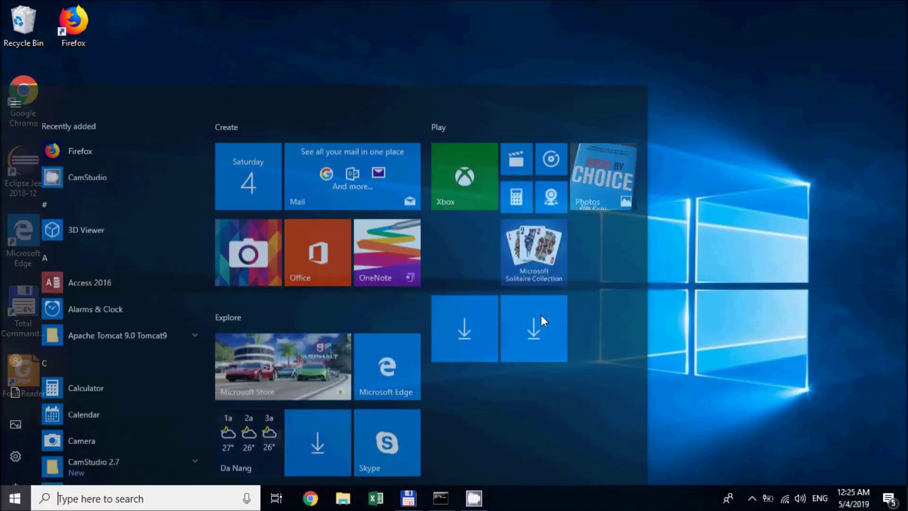
type("env")
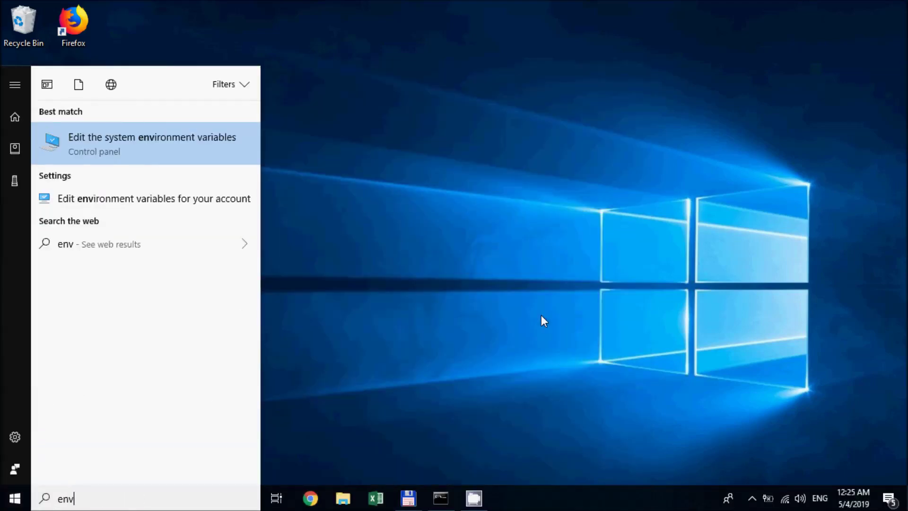
type("ironm")
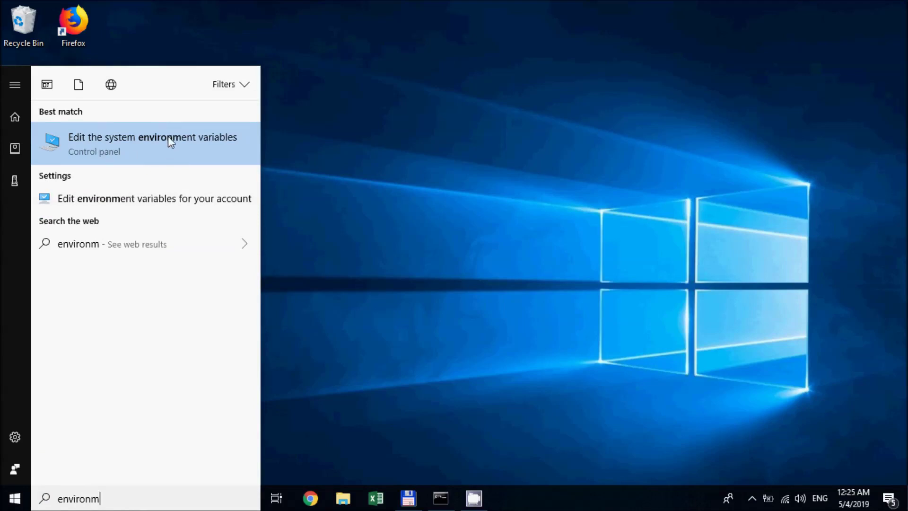
left_click(142, 140)
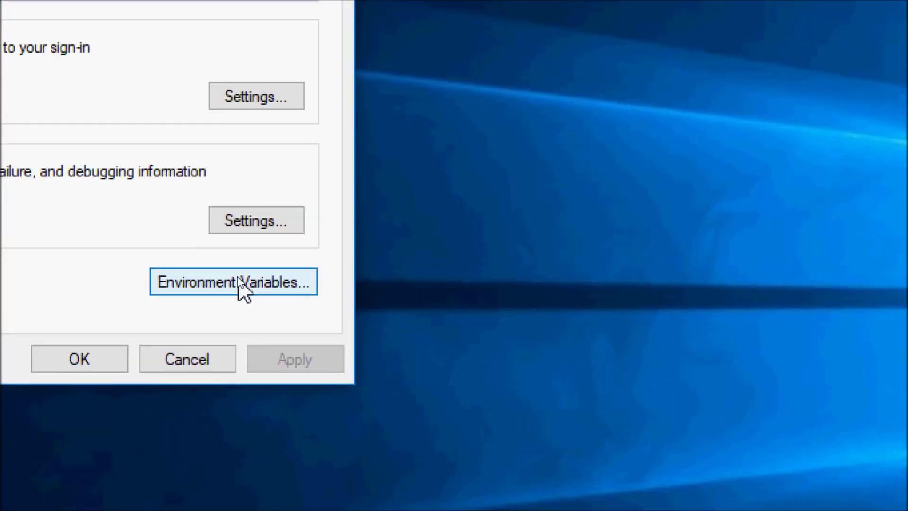
Step: Begin a new system variable named JAVA_HOME, leaving its value to be filled from File Explorer
left_click(240, 281)
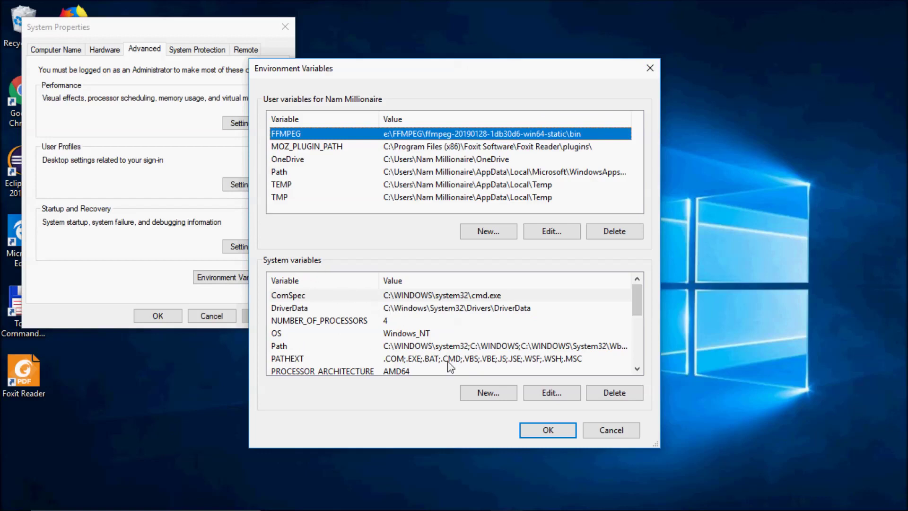
left_click(488, 394)
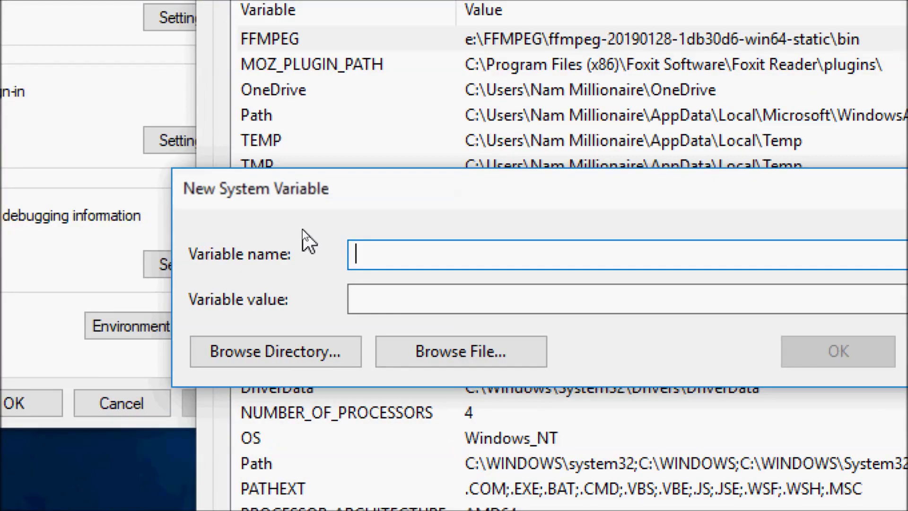
type("JAVA_HOM")
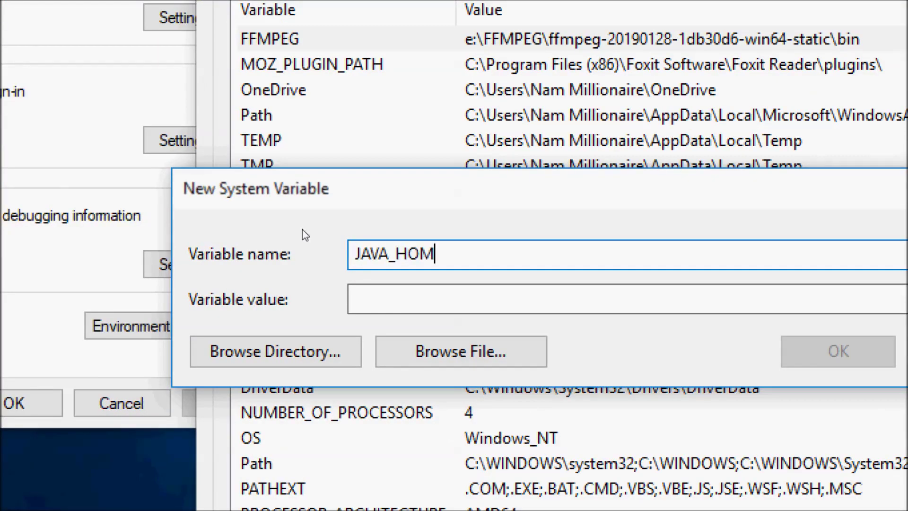
type("E")
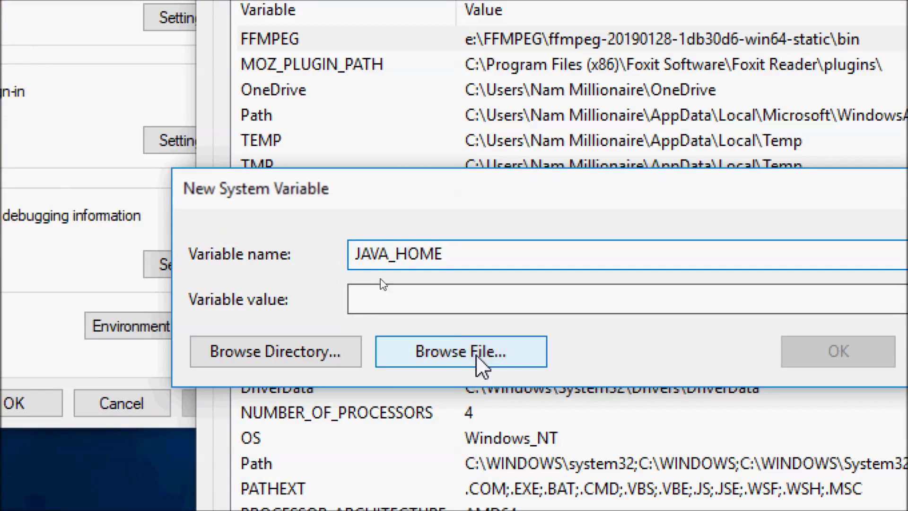
left_click(434, 292)
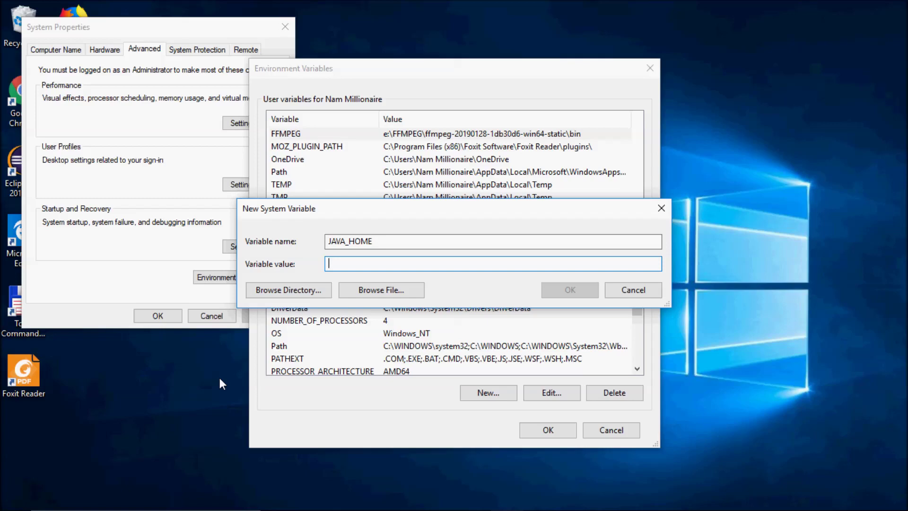
left_click(342, 499)
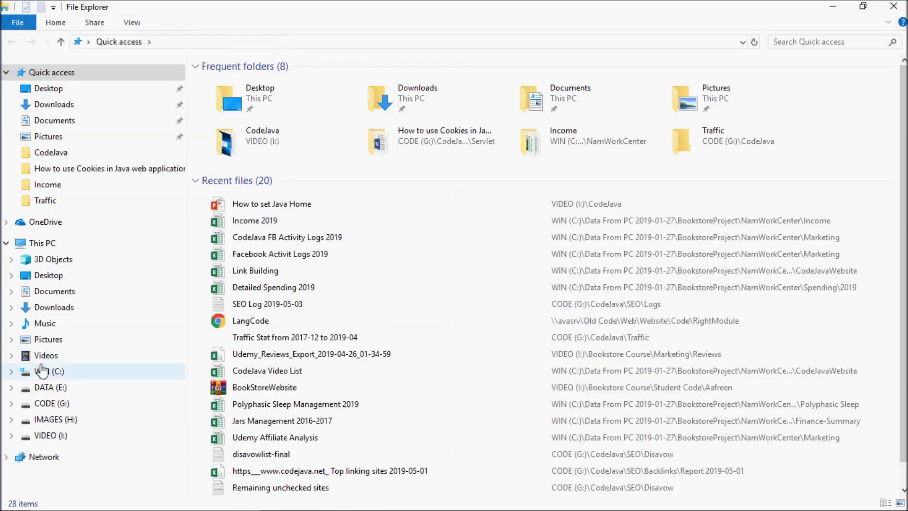
Step: Navigate to C:\Program Files\Java\jdk1.8.0_201 and copy its full path from the address bar
left_click(44, 371)
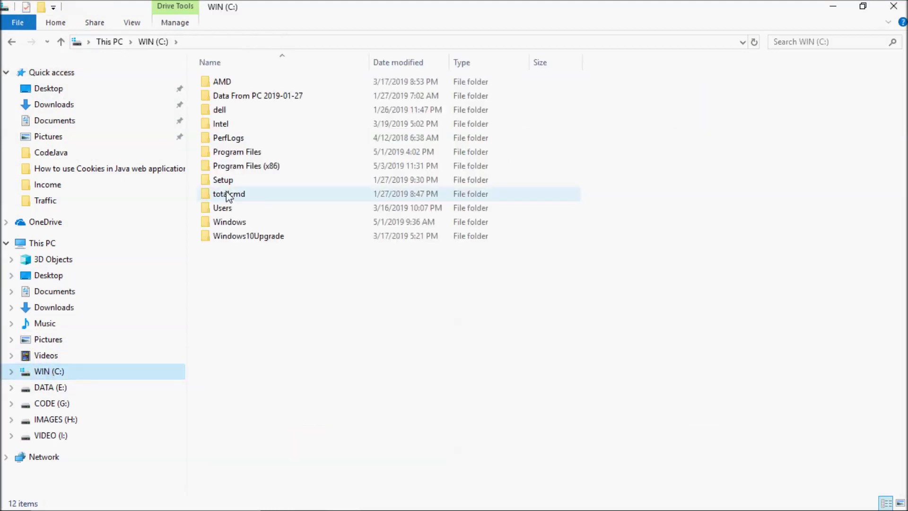
double_click(244, 158)
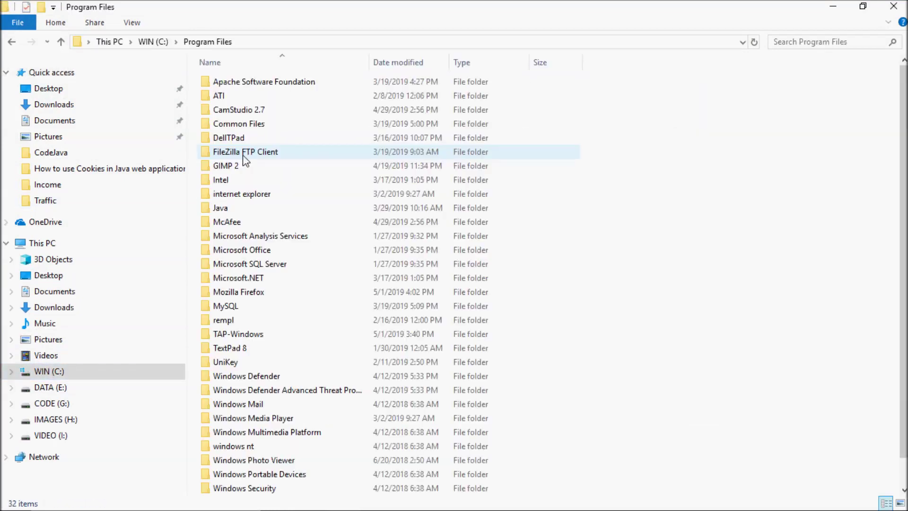
double_click(248, 207)
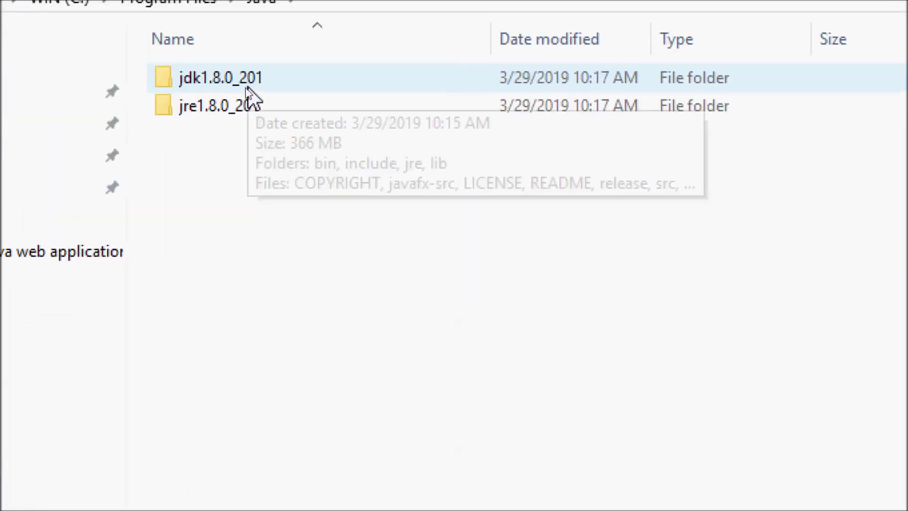
double_click(205, 82)
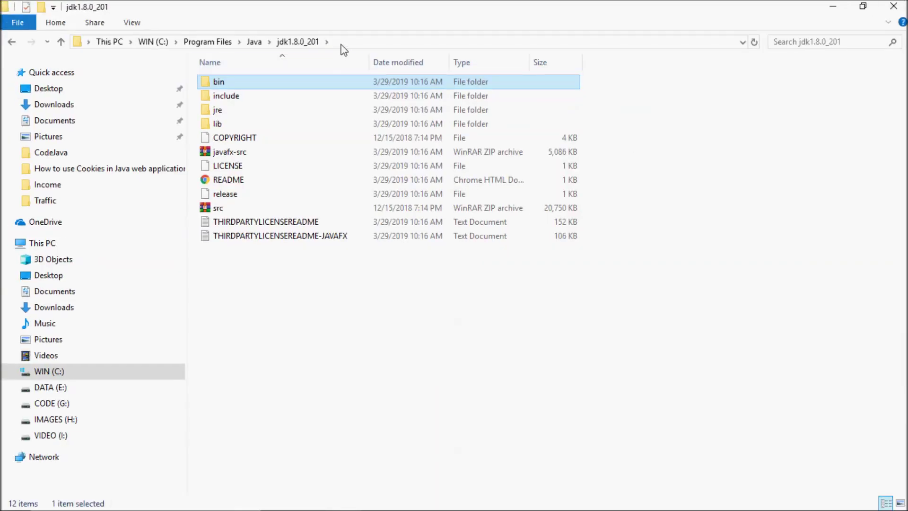
left_click(343, 43)
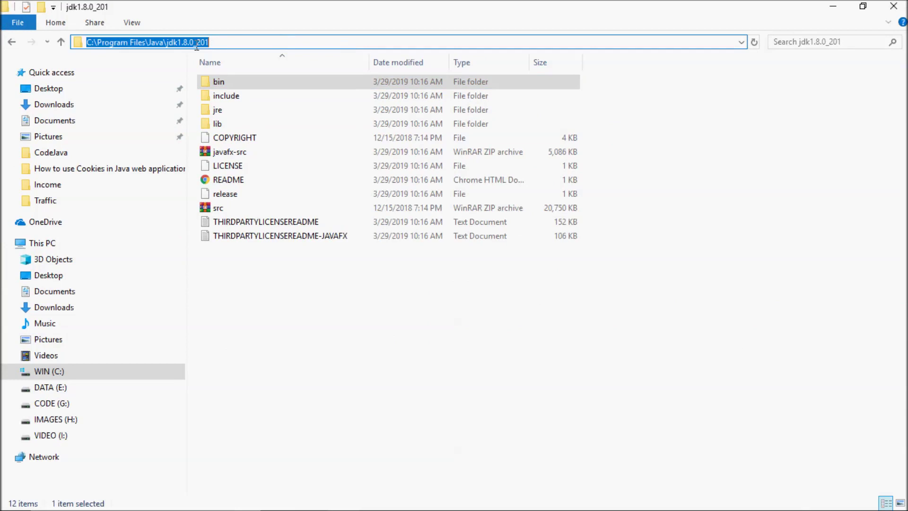
right_click(210, 43)
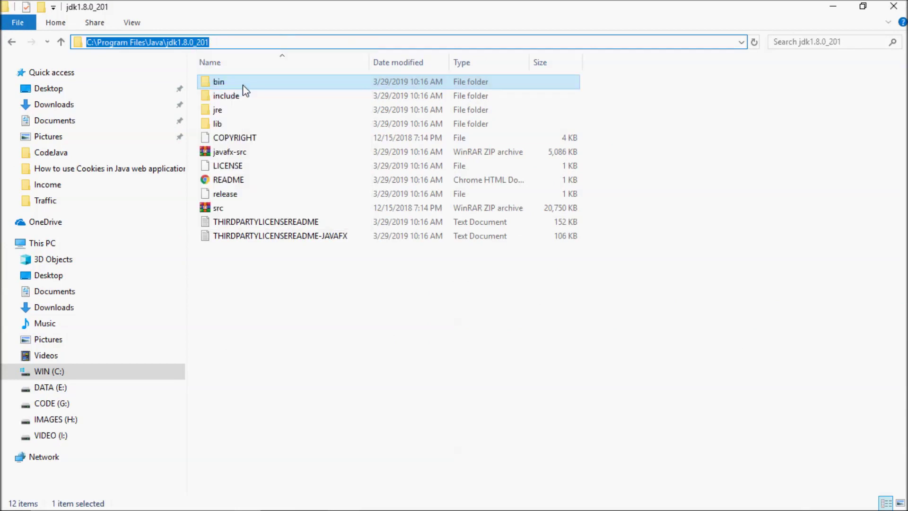
key("alt+Tab")
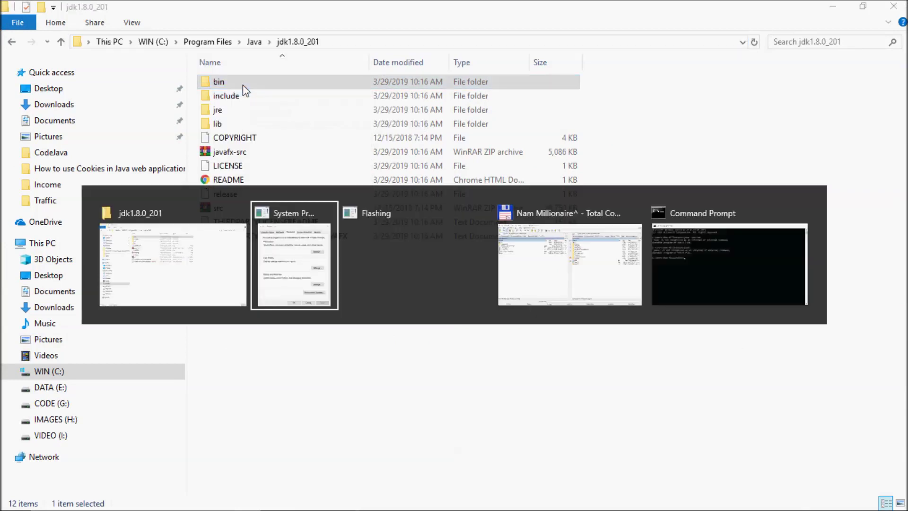
Step: Paste C:\Program Files\Java\jdk1.8.0_201 as JAVA_HOME's value and confirm the new variable
key("alt+Tab")
key("alt+Tab")
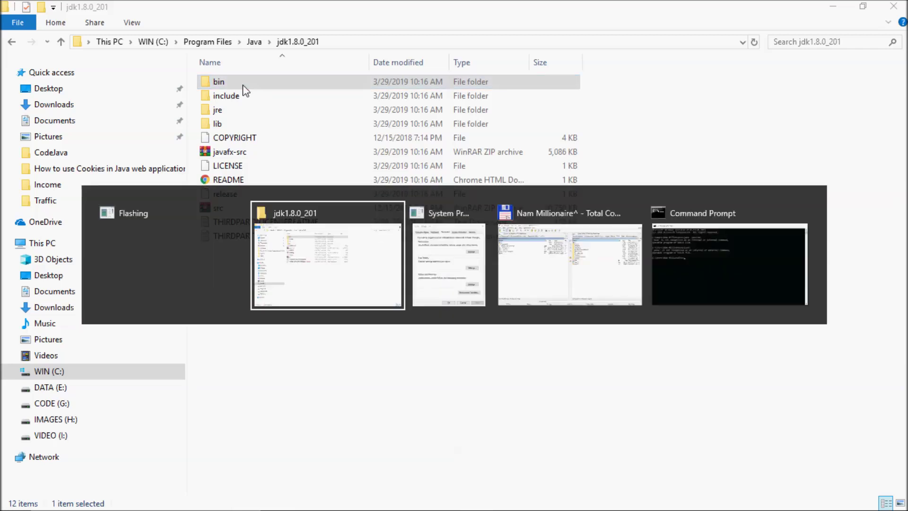
key("alt+Tab")
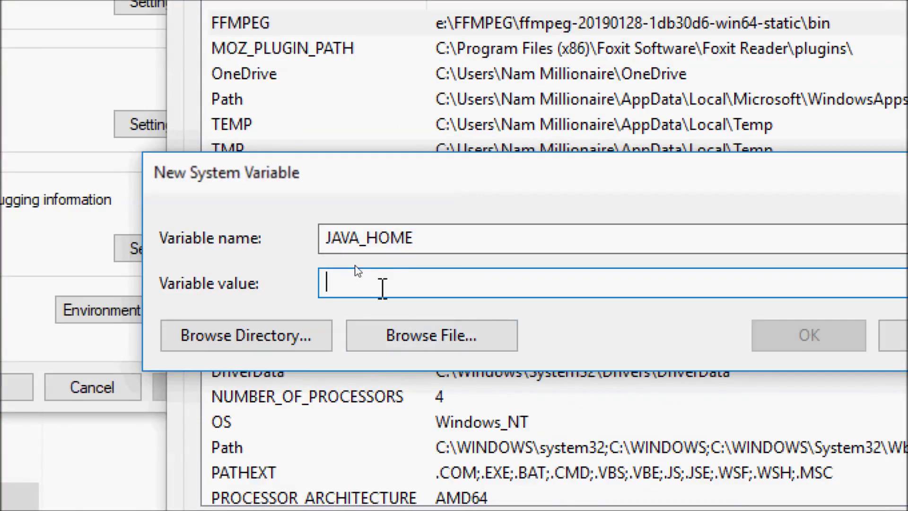
right_click(379, 284)
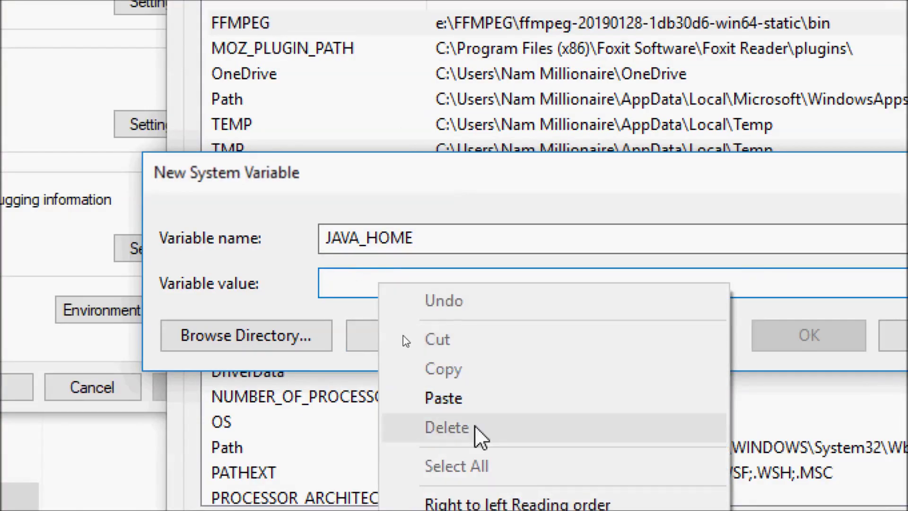
left_click(494, 398)
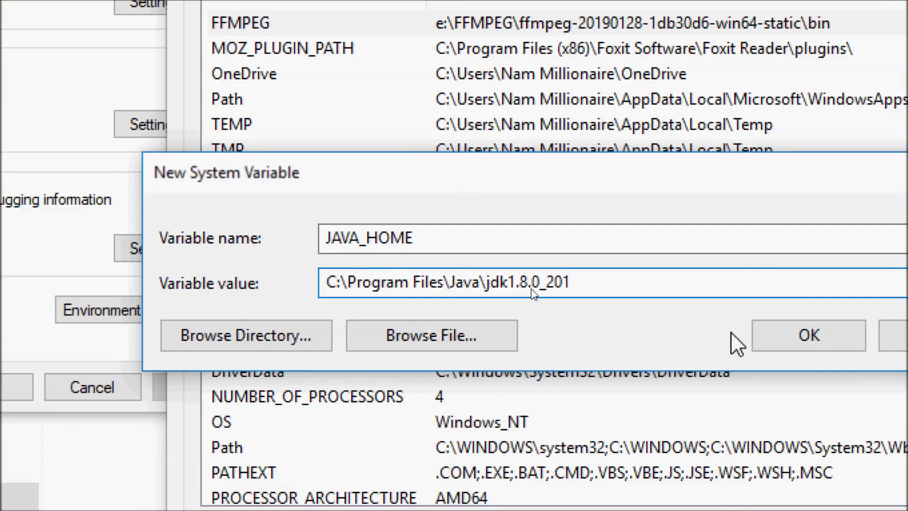
left_click(808, 334)
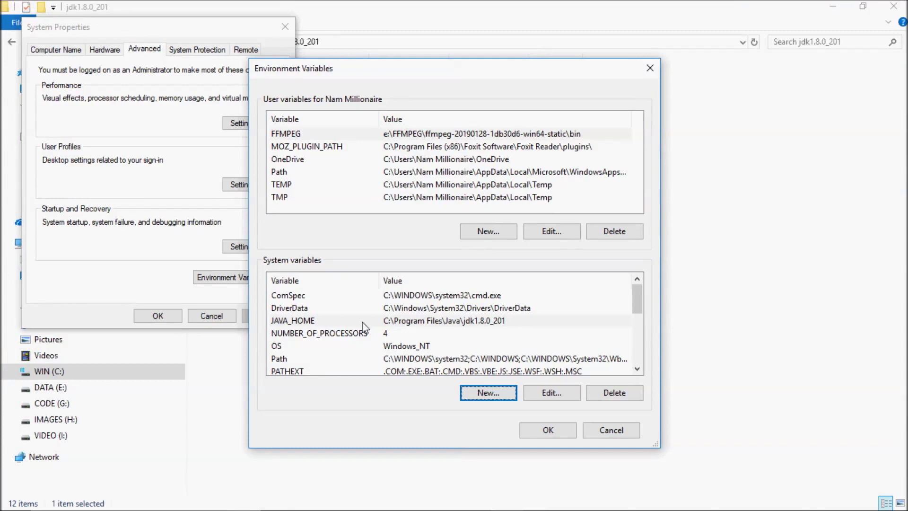
Step: Select the system Path variable and bring up its entry list for editing
left_click(362, 325)
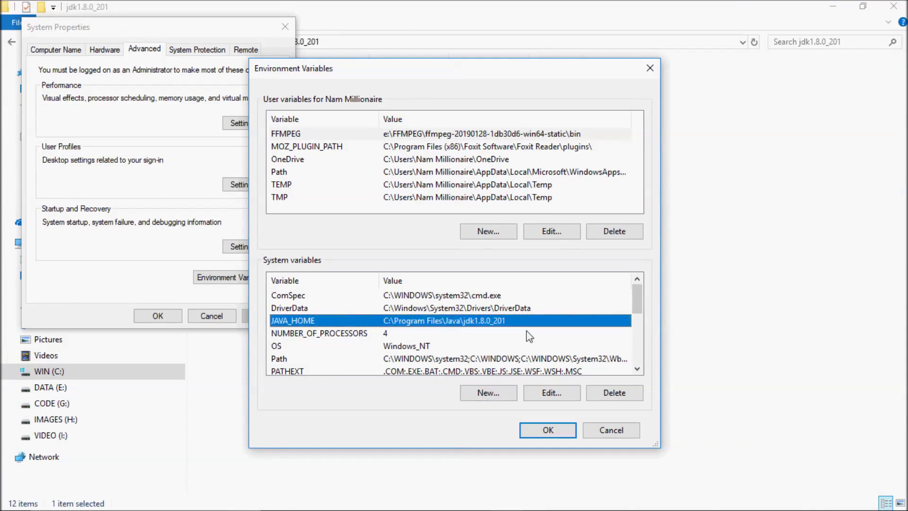
left_click(363, 360)
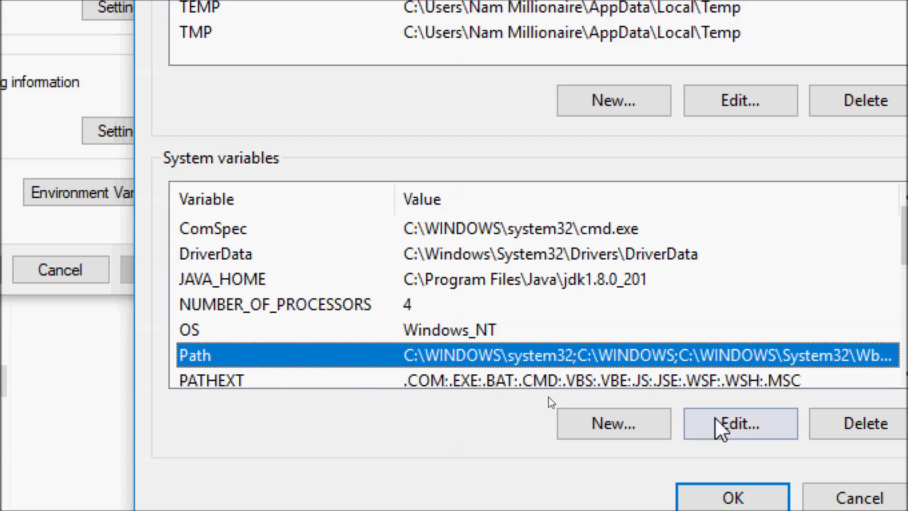
left_click(739, 442)
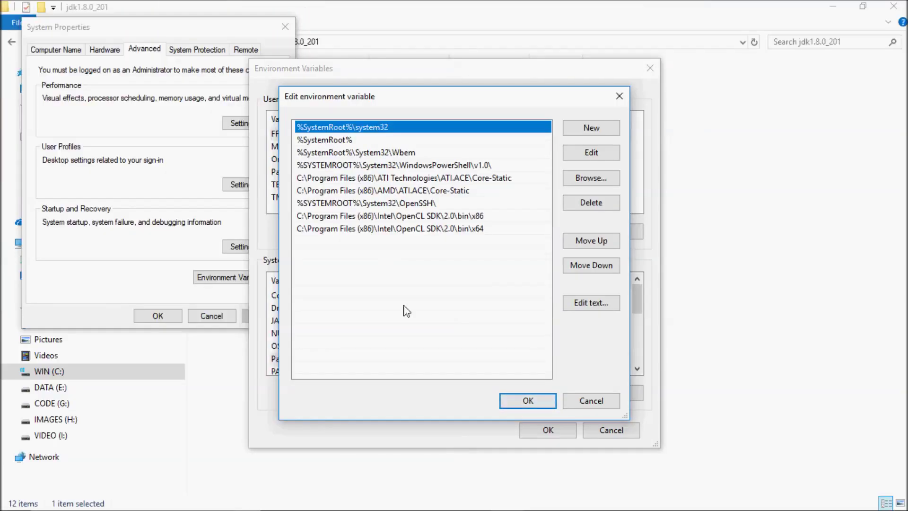
Step: Add %JAVA_HOME%\bin as a new entry at the end of the system Path
double_click(374, 241)
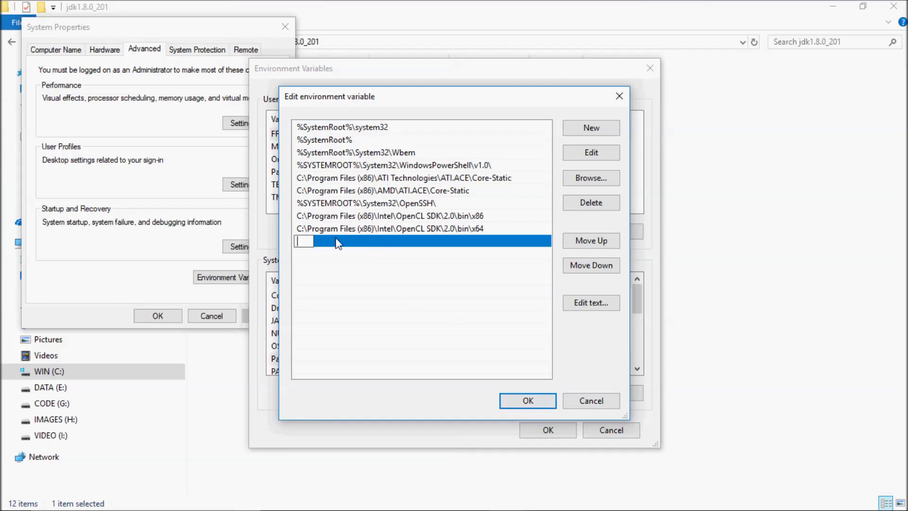
type("%JA")
type("VA_HOME%")
type("\\")
type("bin")
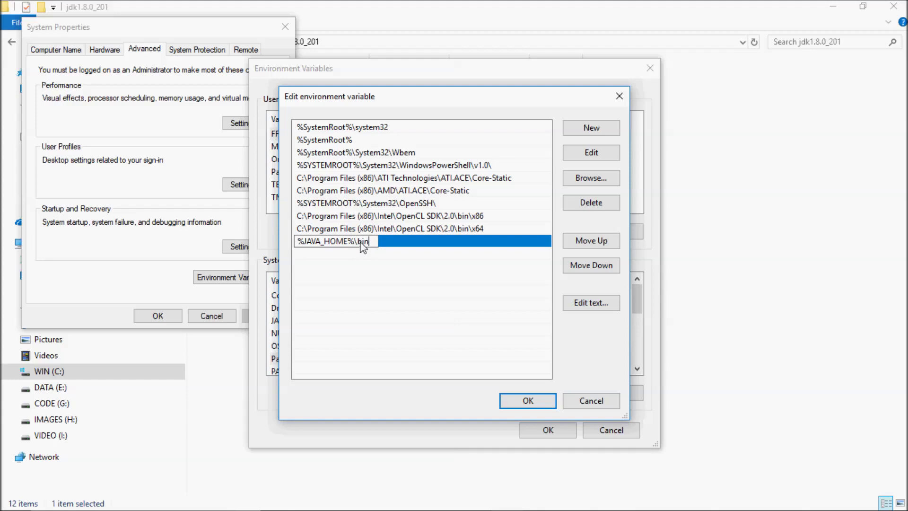
key("Return")
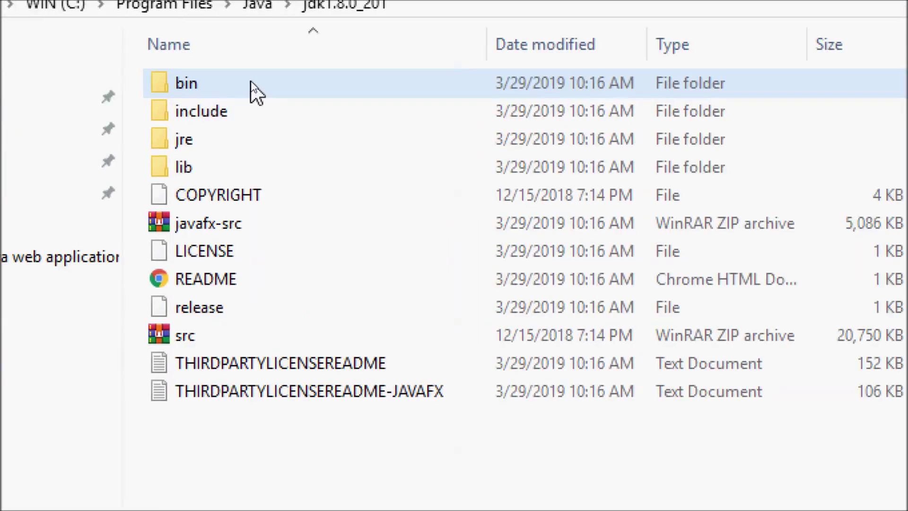
Step: View the JDK bin folder, then OK through Path, Environment Variables and System Properties and close Explorer
double_click(255, 91)
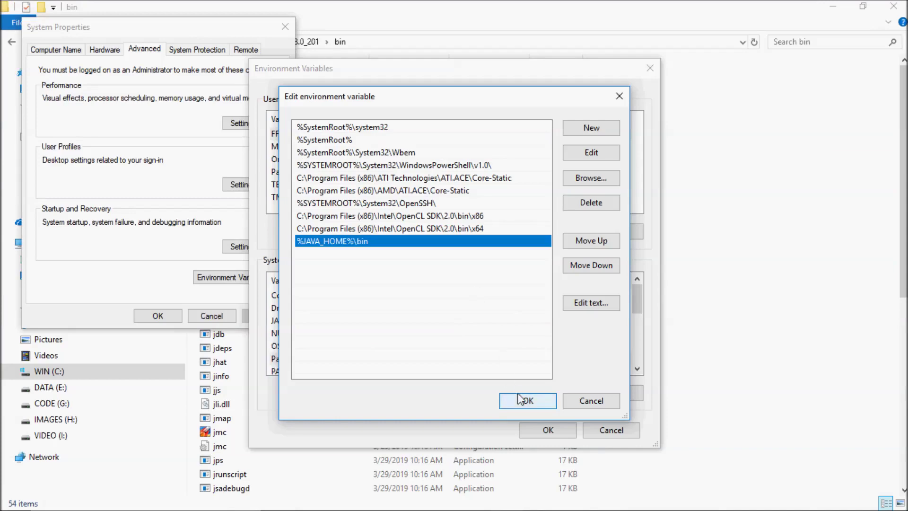
left_click(518, 402)
left_click(545, 430)
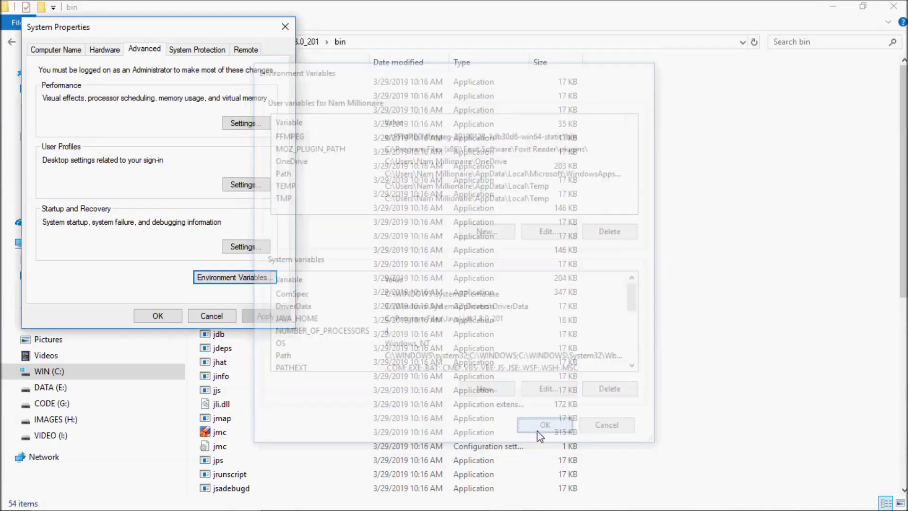
left_click(165, 314)
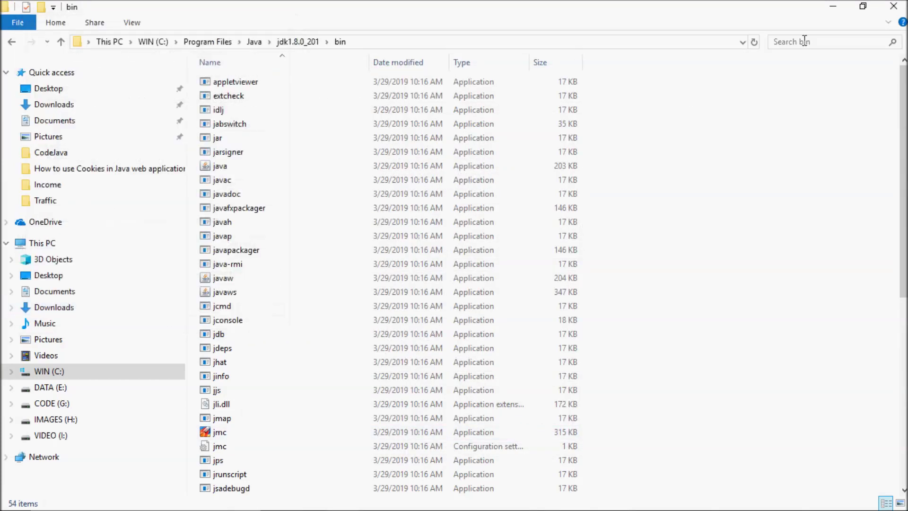
left_click(892, 6)
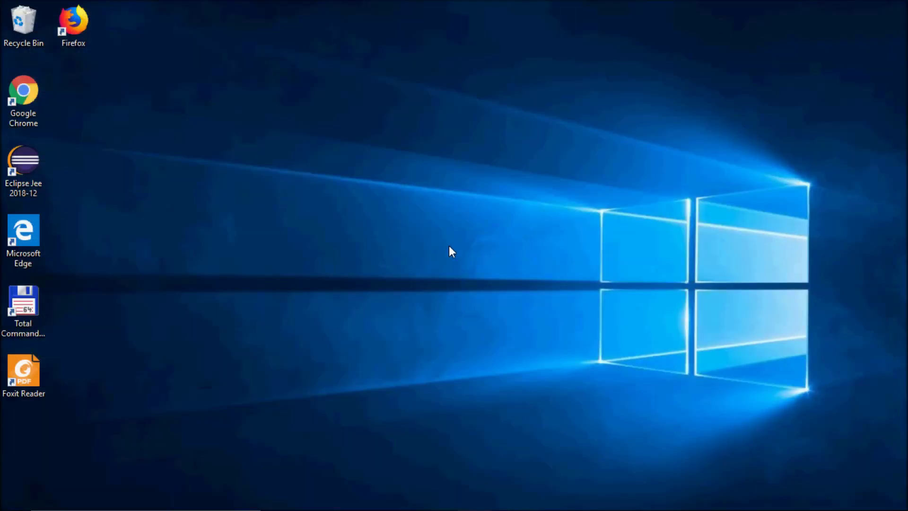
Step: Replace the old Command Prompt with a fresh one and run java -version and javac -version, both showing 1.8.0_201
key("alt+Tab")
key("alt+Tab")
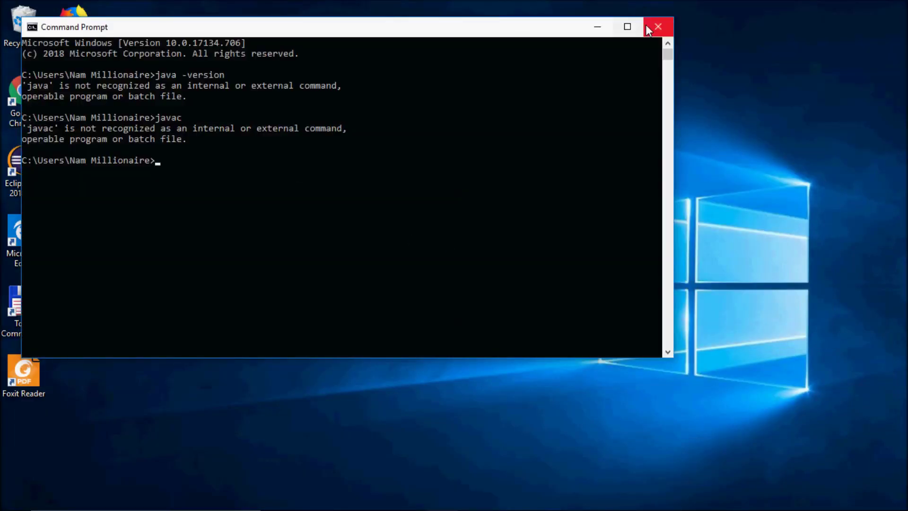
left_click(649, 25)
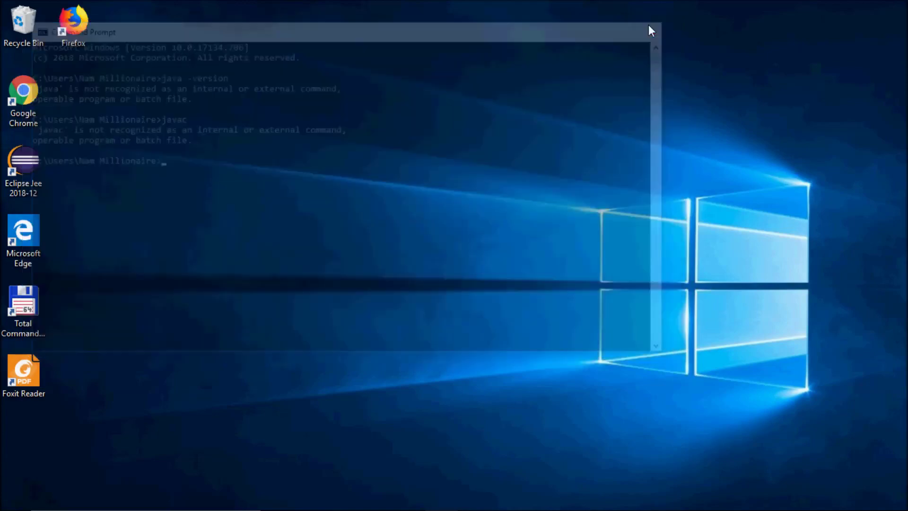
key("super")
type("cmd")
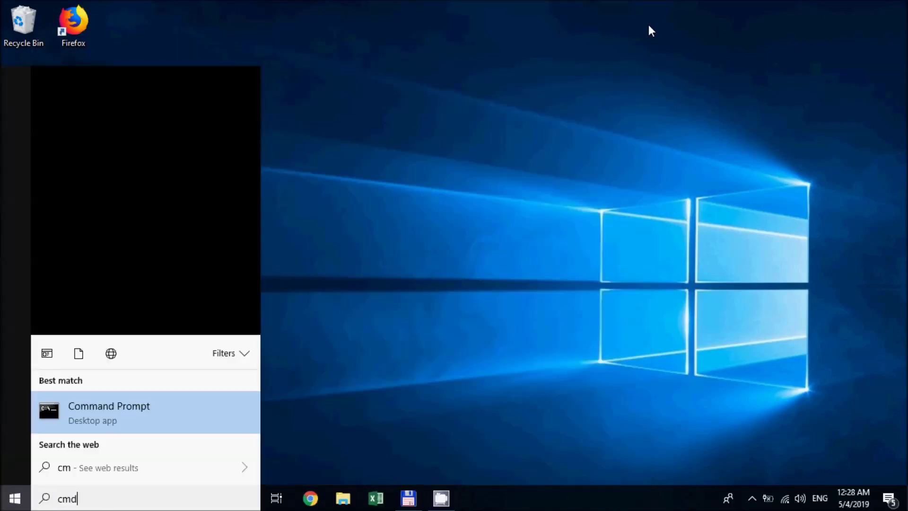
key("Return")
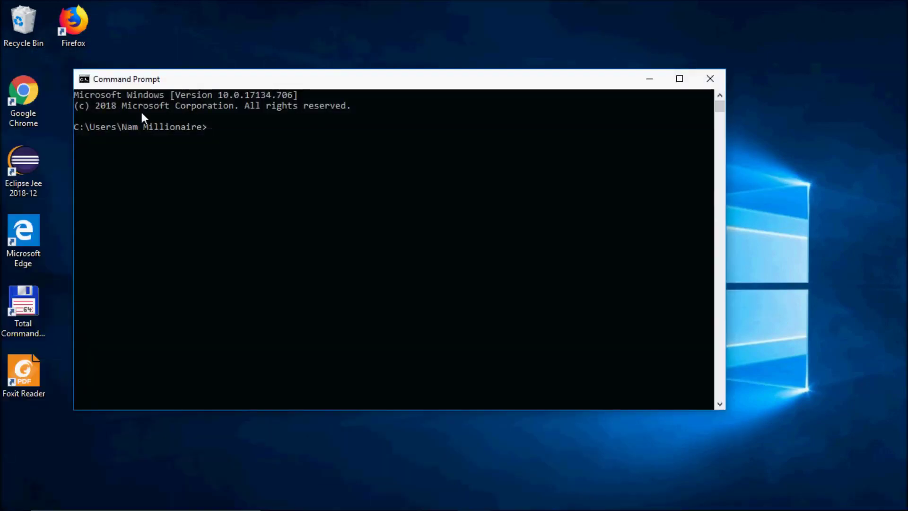
type("java")
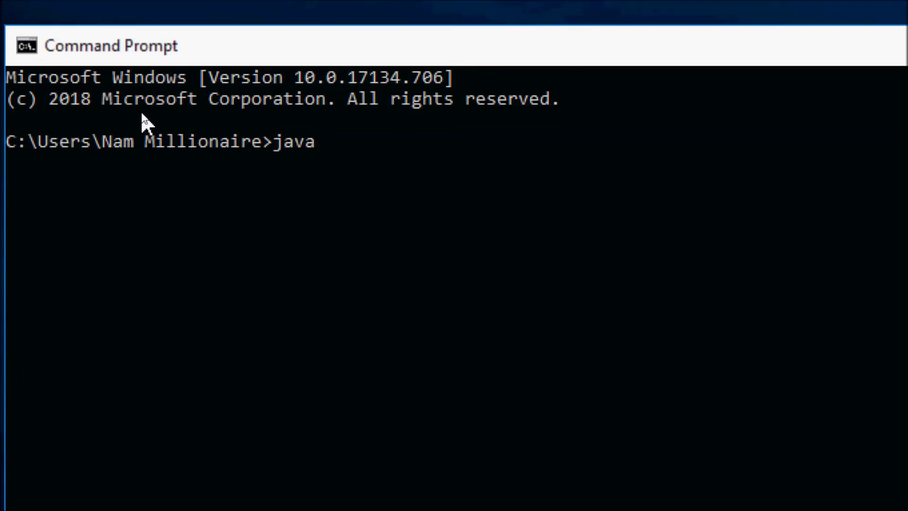
type(" -version")
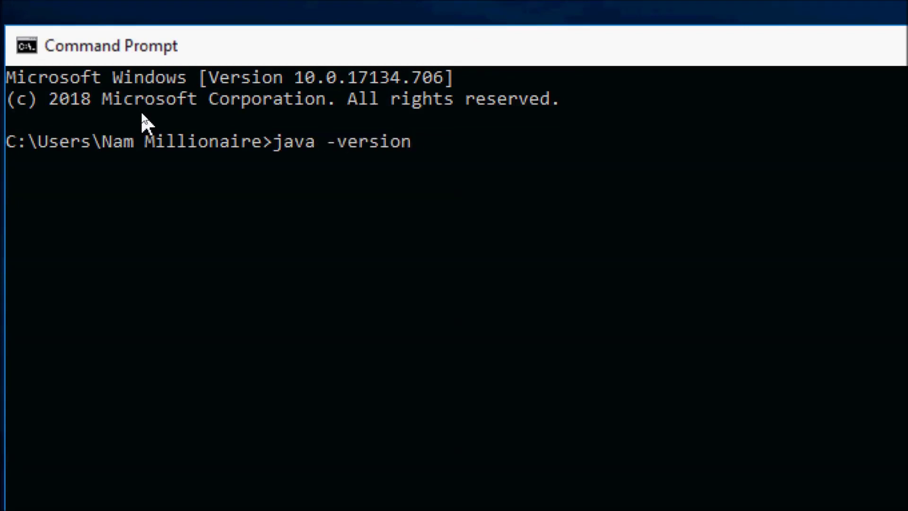
key("Return")
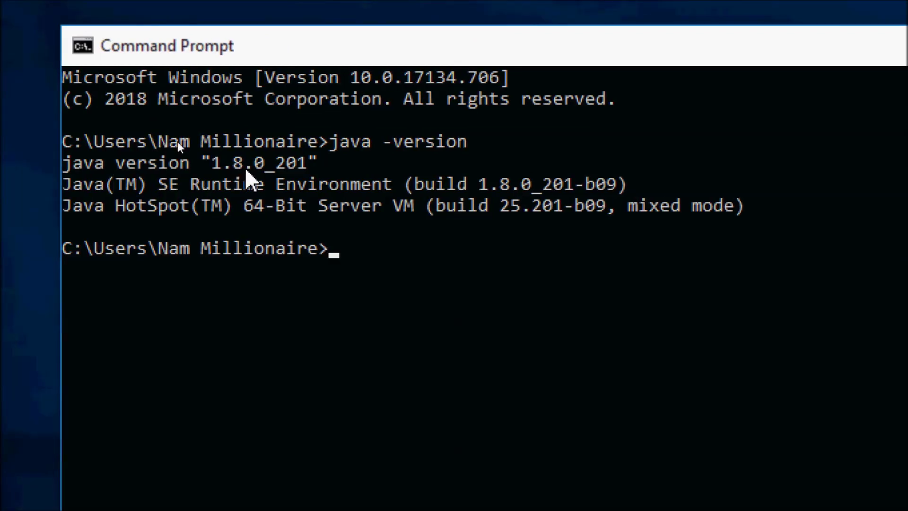
type("java")
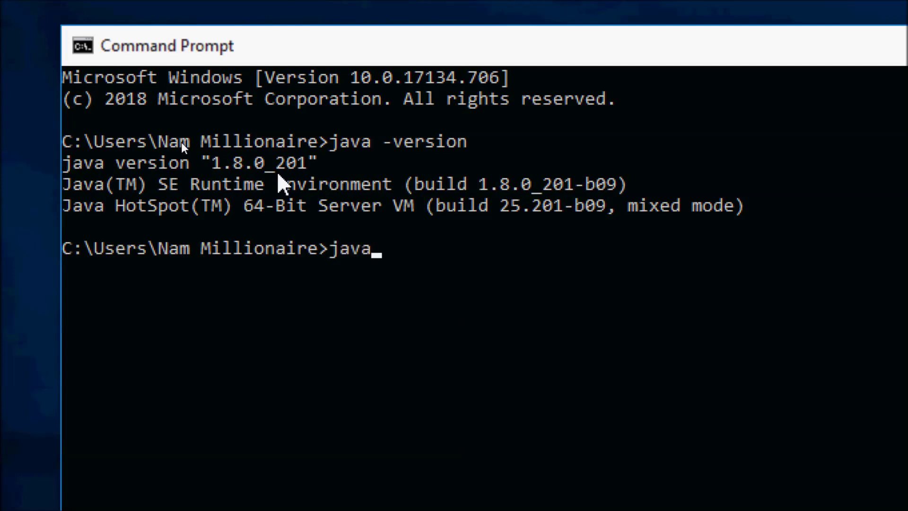
type("c")
type(" -ver")
type("sion")
key("Return")
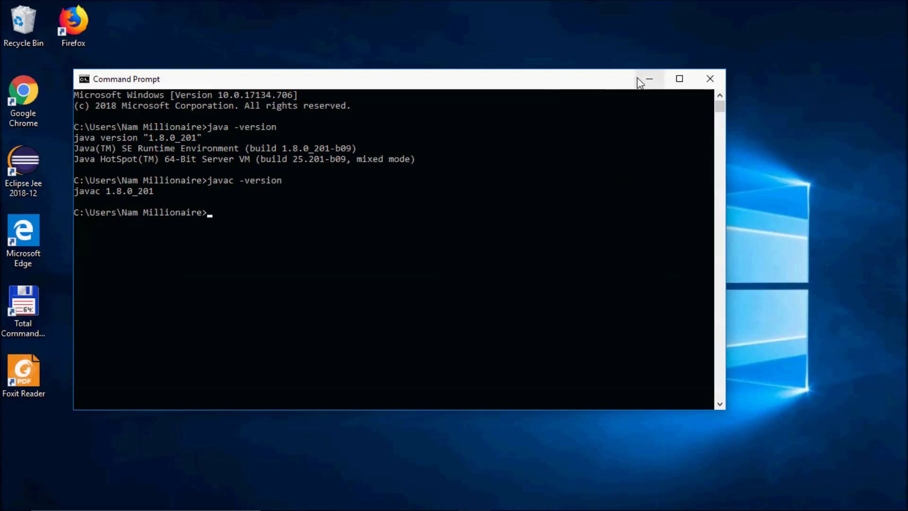
Step: Minimize the Command Prompt and launch Eclipse Jee 2018-12 from its desktop shortcut
left_click(649, 79)
left_click(35, 176)
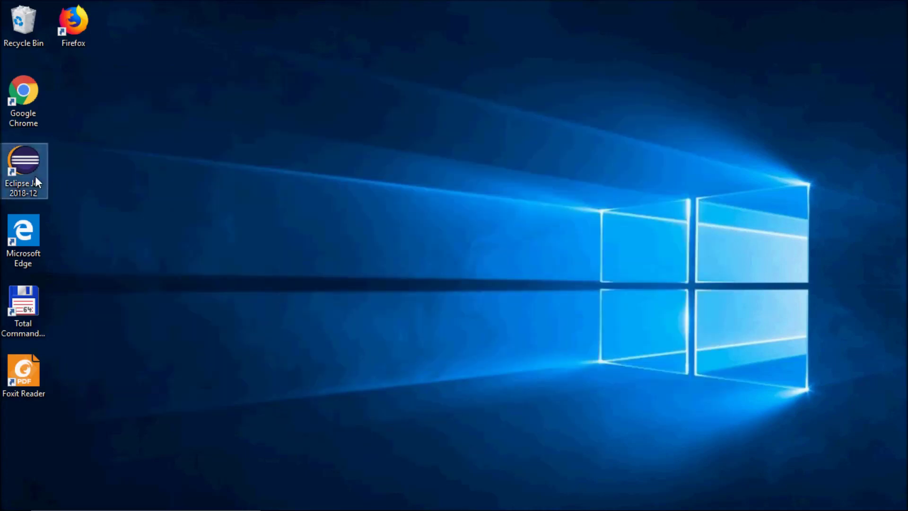